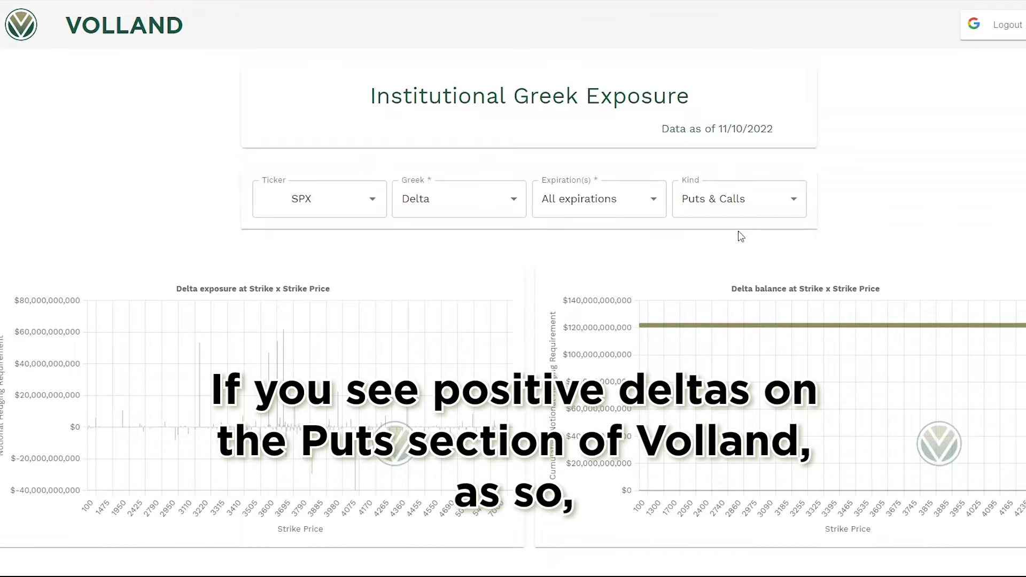
Step: Set the Kind filter to Puts for the SPX delta exposure and balance charts
{"action": "left_click", "coordinate": [743, 214]}
{"action": "left_click", "coordinate": [728, 259]}
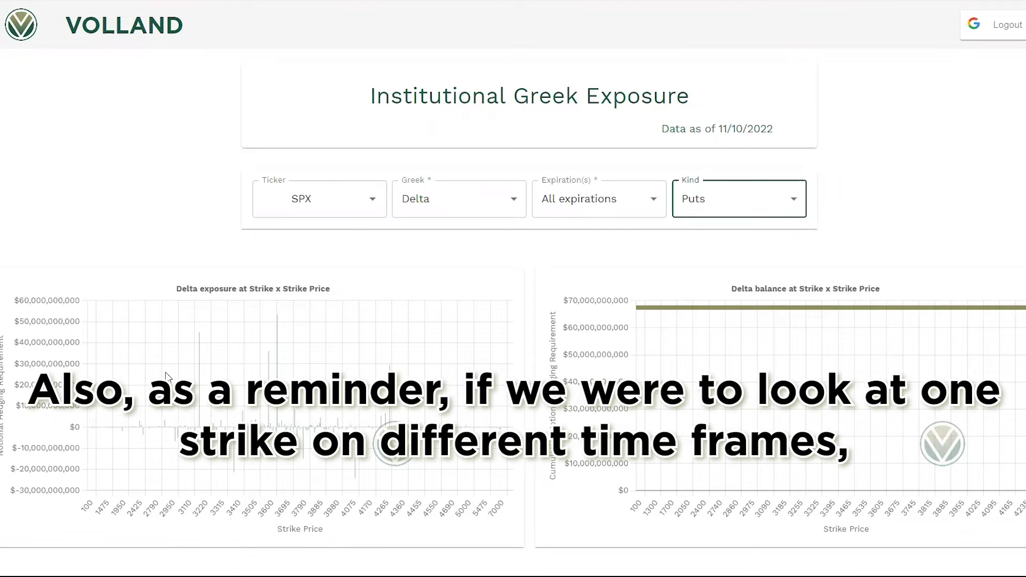
{"action": "scroll", "coordinate": [275, 458], "scroll_direction": "up", "scroll_amount": 3}
Step: Deselect all expirations, leaving only 2022-11-18 and 2022-11-28 checked for the SPX put charts
{"action": "scroll", "coordinate": [278, 422], "scroll_direction": "down", "scroll_amount": 3}
{"action": "left_click", "coordinate": [602, 198]}
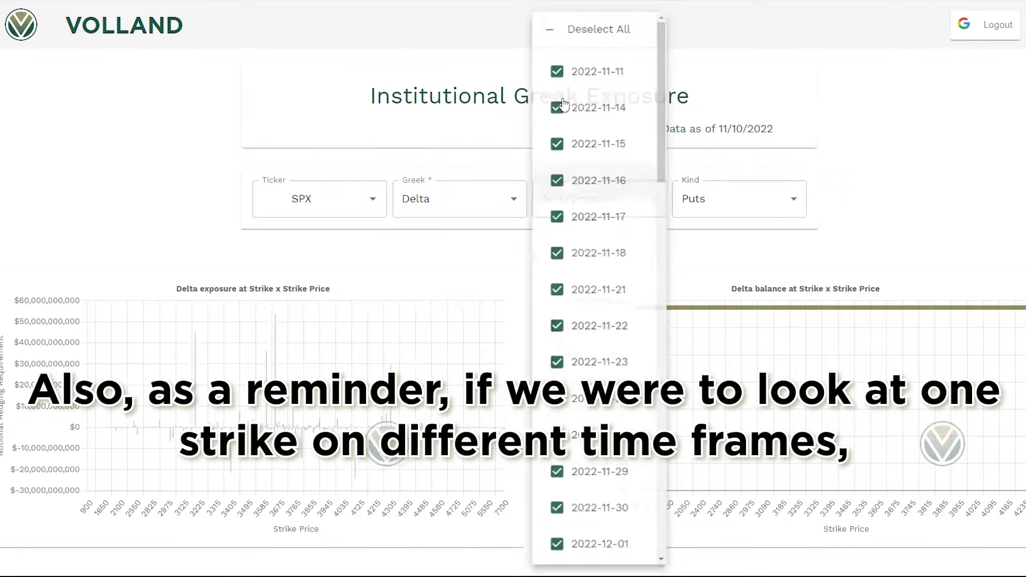
{"action": "left_click", "coordinate": [571, 29]}
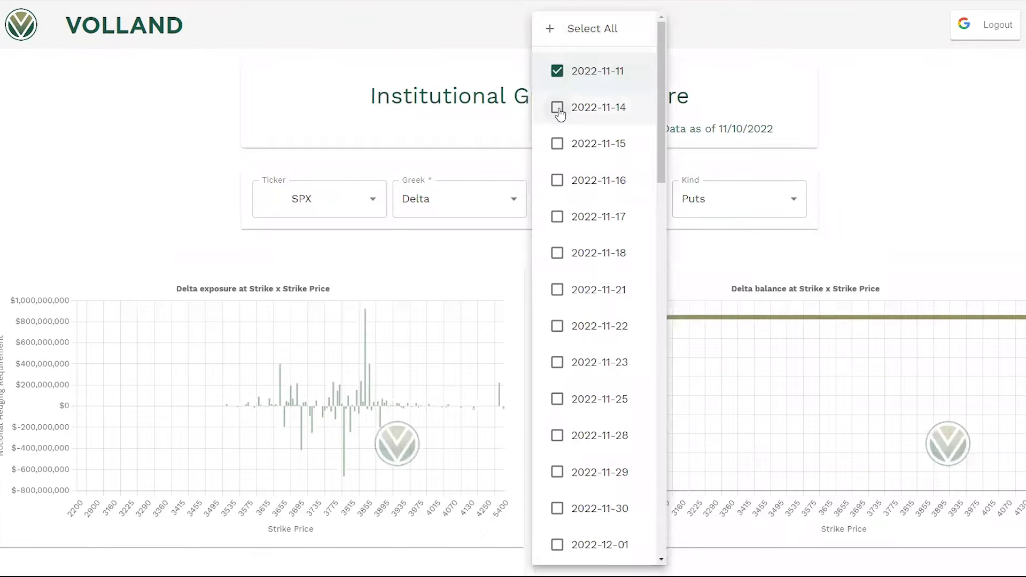
{"action": "left_click", "coordinate": [558, 109]}
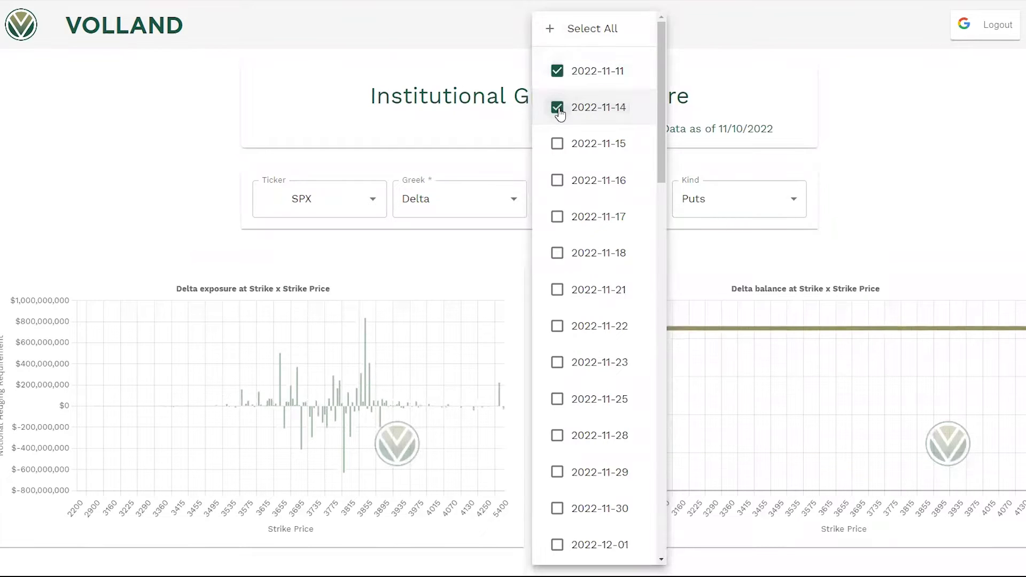
{"action": "left_click", "coordinate": [558, 109]}
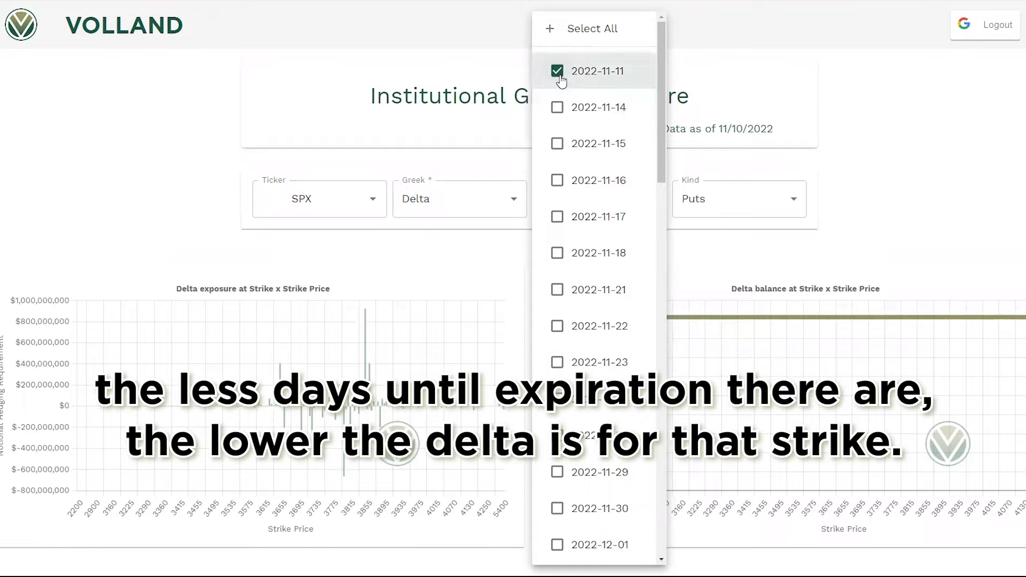
{"action": "left_click", "coordinate": [558, 74]}
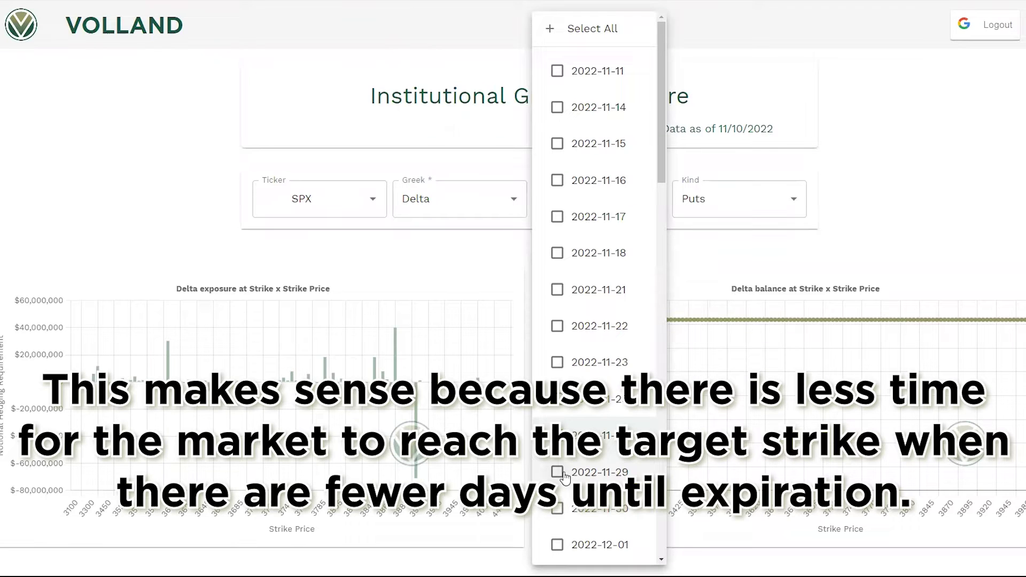
{"action": "left_click", "coordinate": [557, 254]}
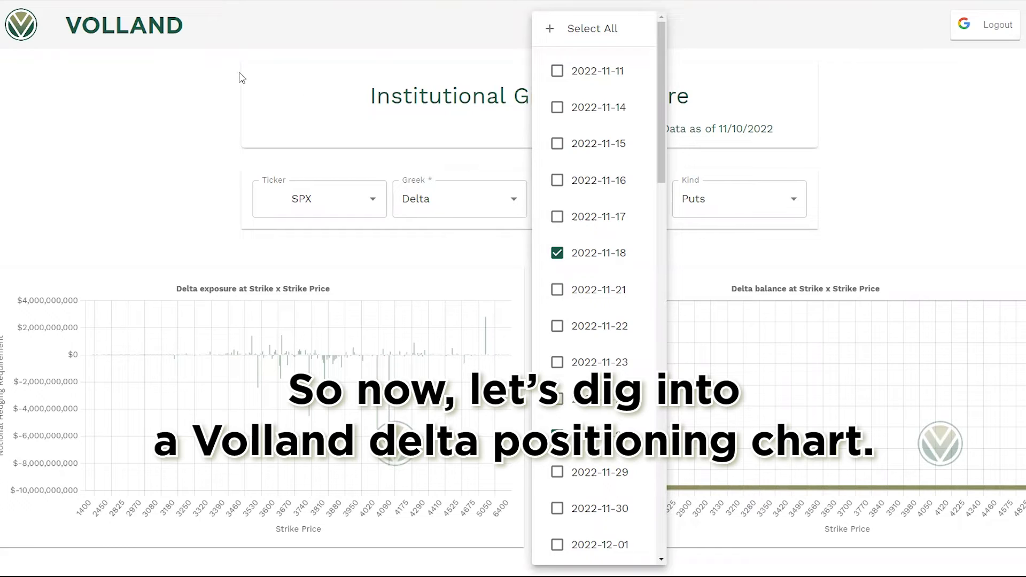
{"action": "left_click", "coordinate": [183, 86]}
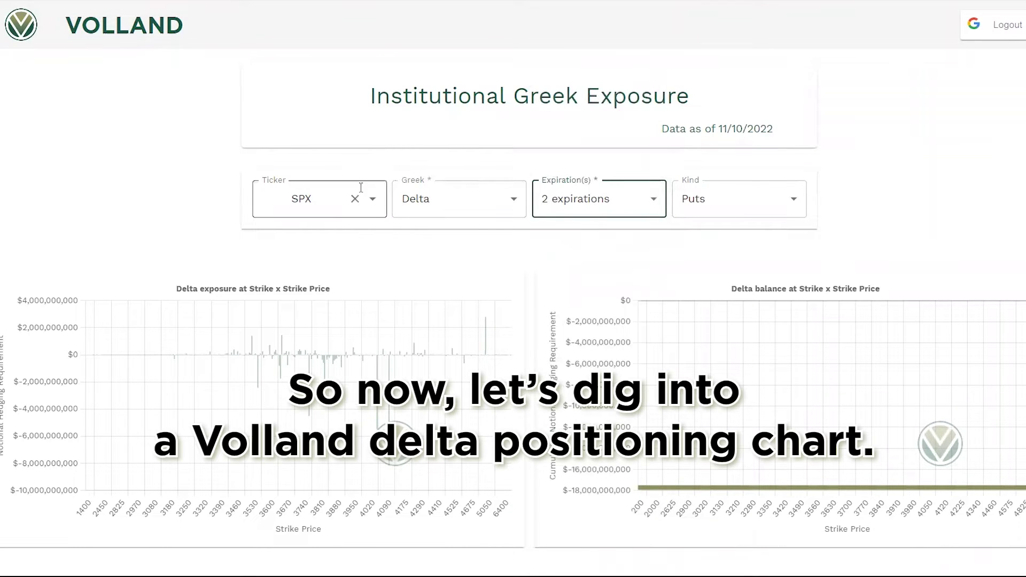
Step: Change the charts' ticker from SPX to TSLA
{"action": "left_click", "coordinate": [372, 204]}
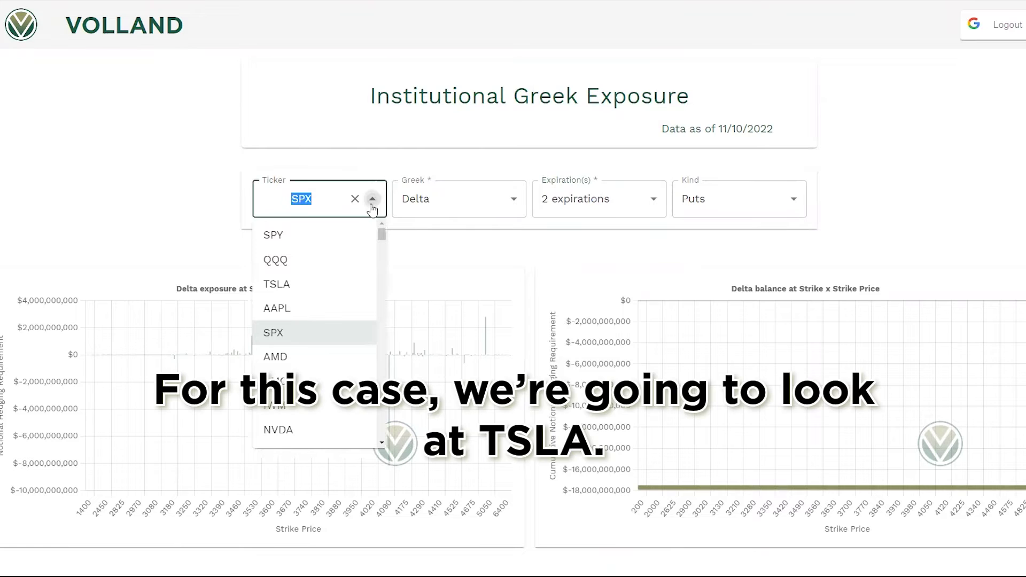
{"action": "left_click", "coordinate": [325, 291]}
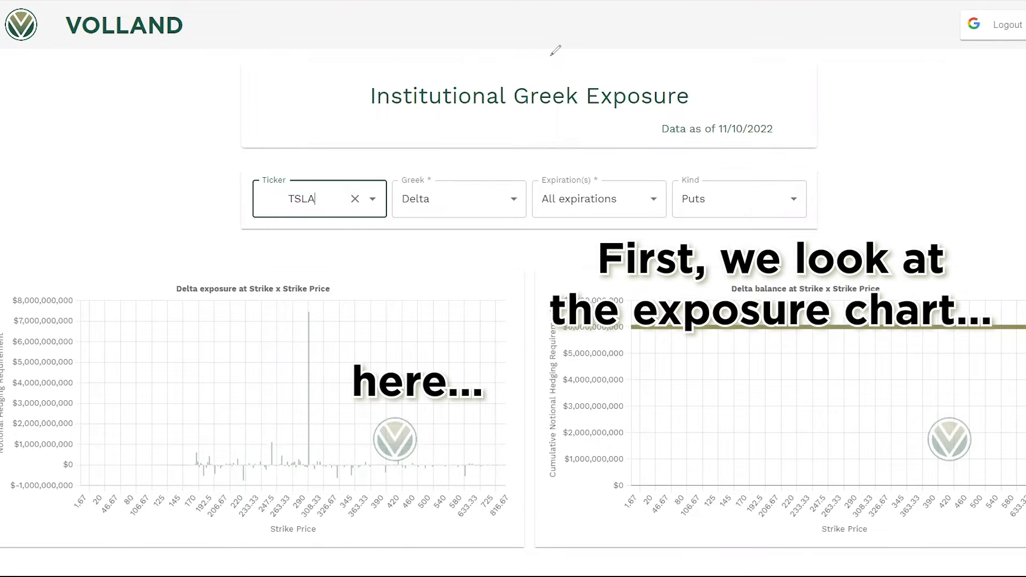
{"action": "mouse_move", "coordinate": [3, 473]}
{"action": "left_mouse_down"}
{"action": "mouse_move", "coordinate": [346, 287]}
{"action": "mouse_move", "coordinate": [3, 241]}
{"action": "left_mouse_up"}
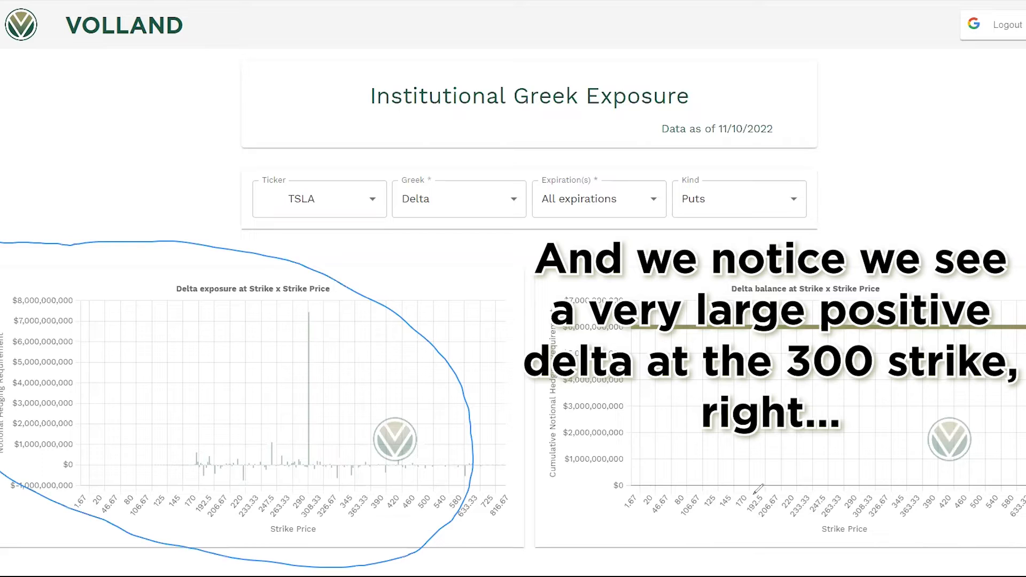
{"action": "left_click_drag", "start_coordinate": [314, 369], "coordinate": [316, 341]}
{"action": "mouse_move", "coordinate": [317, 289]}
{"action": "left_mouse_down"}
{"action": "mouse_move", "coordinate": [280, 330]}
{"action": "mouse_move", "coordinate": [274, 464]}
{"action": "mouse_move", "coordinate": [340, 413]}
{"action": "mouse_move", "coordinate": [322, 355]}
{"action": "left_mouse_up"}
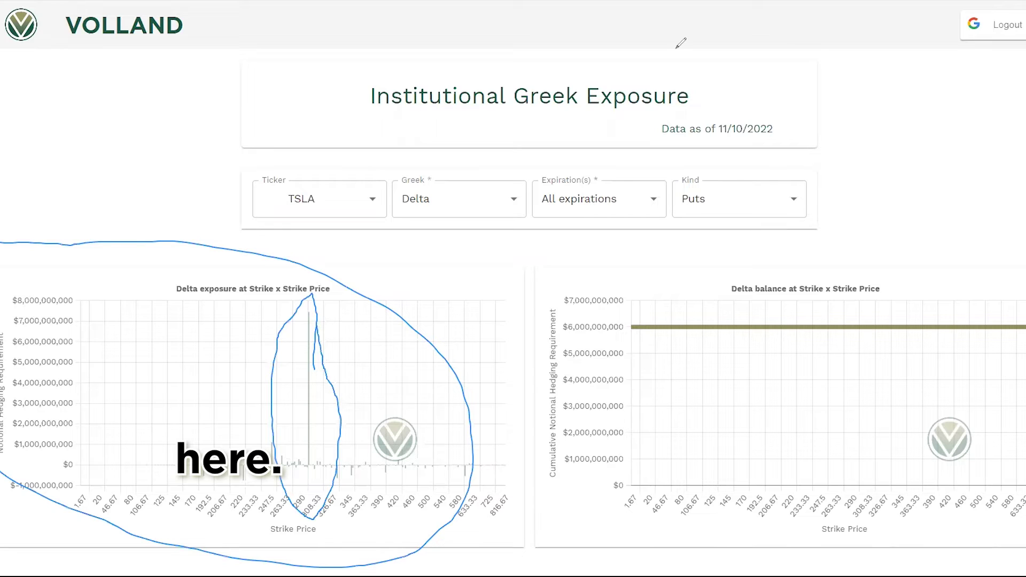
{"action": "key", "text": "e"}
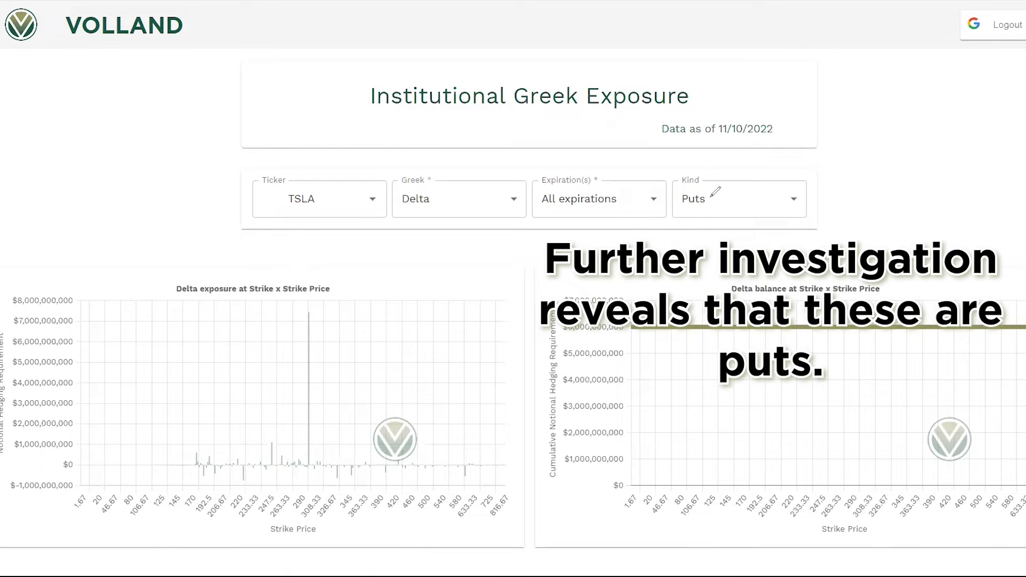
{"action": "left_click", "coordinate": [726, 199]}
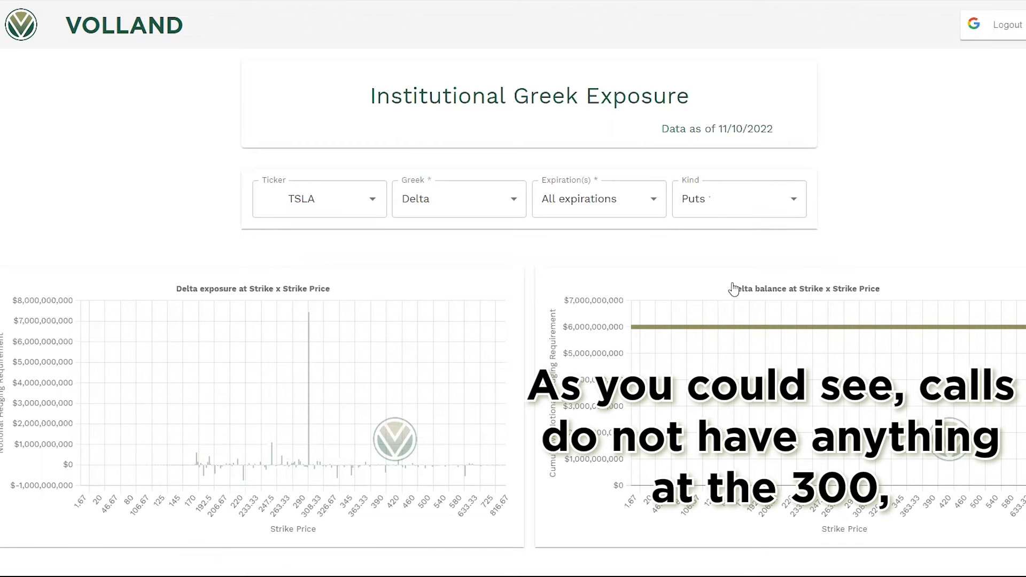
{"action": "left_click", "coordinate": [733, 286]}
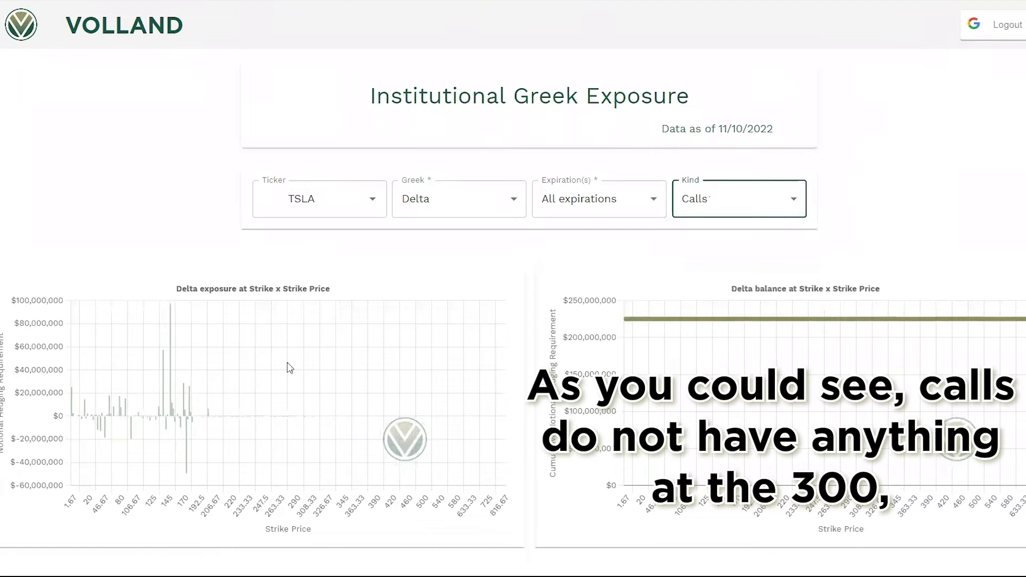
{"action": "left_click", "coordinate": [715, 212]}
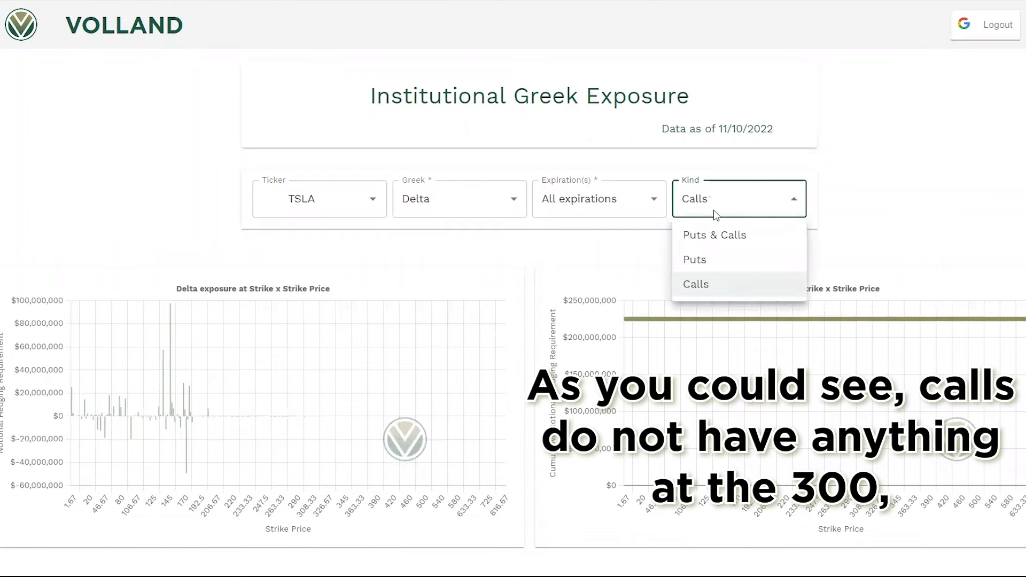
{"action": "left_click", "coordinate": [722, 270]}
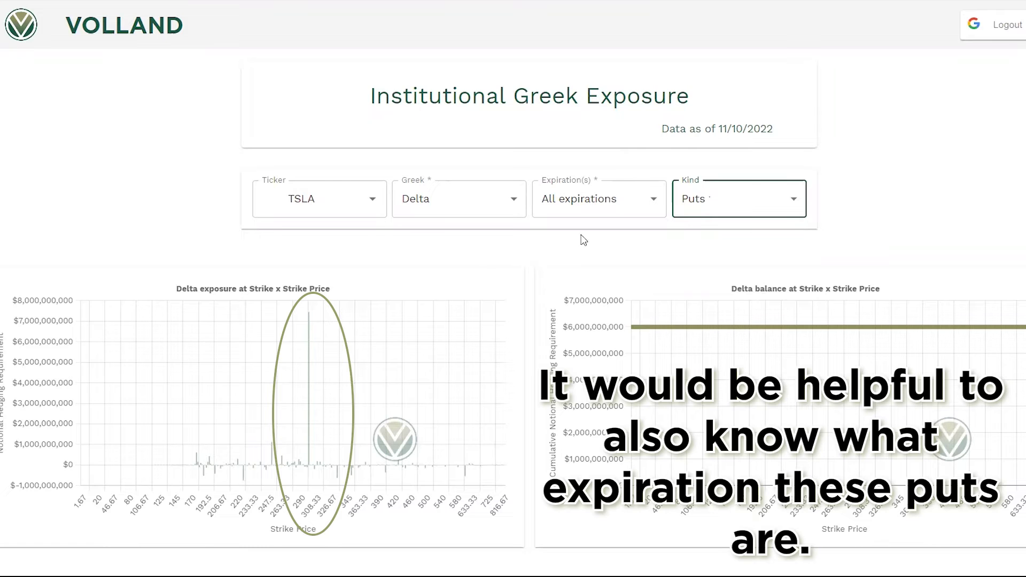
Step: Clear all expirations, then check 2022-11-11 through 2023-01-20, leaving 2023-02-17 unchecked
{"action": "left_click", "coordinate": [618, 204]}
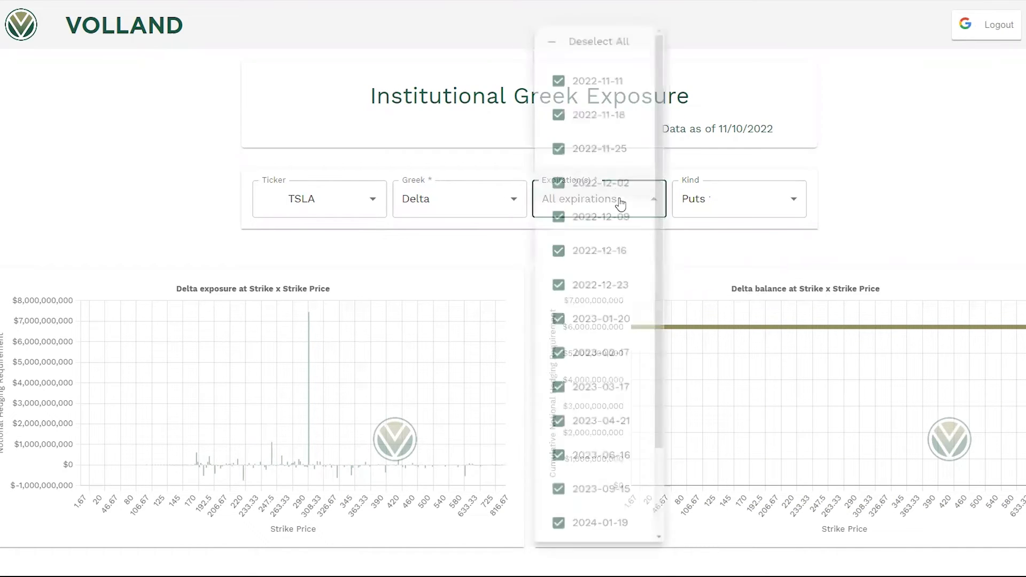
{"action": "left_click", "coordinate": [585, 34]}
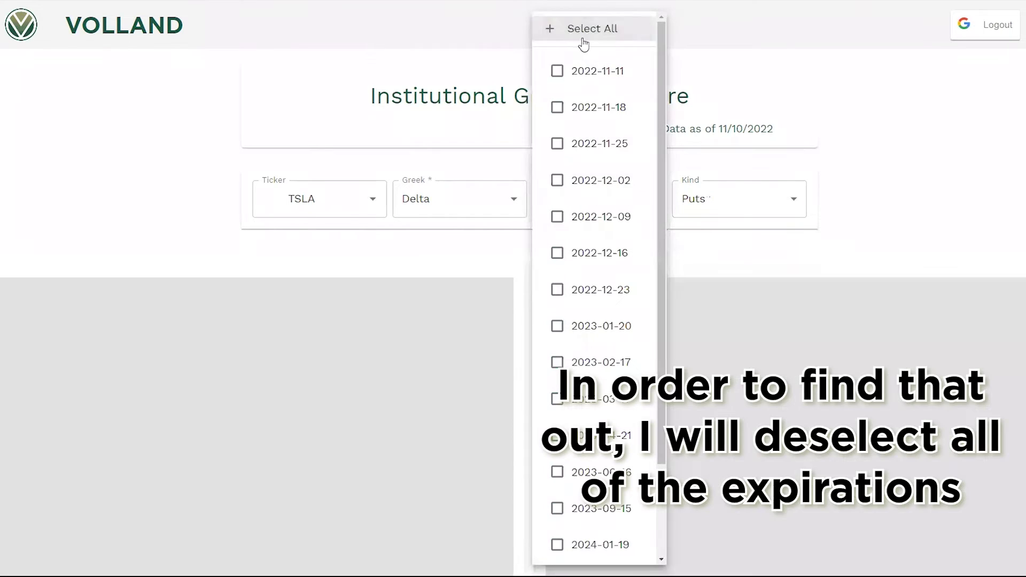
{"action": "left_click", "coordinate": [557, 73]}
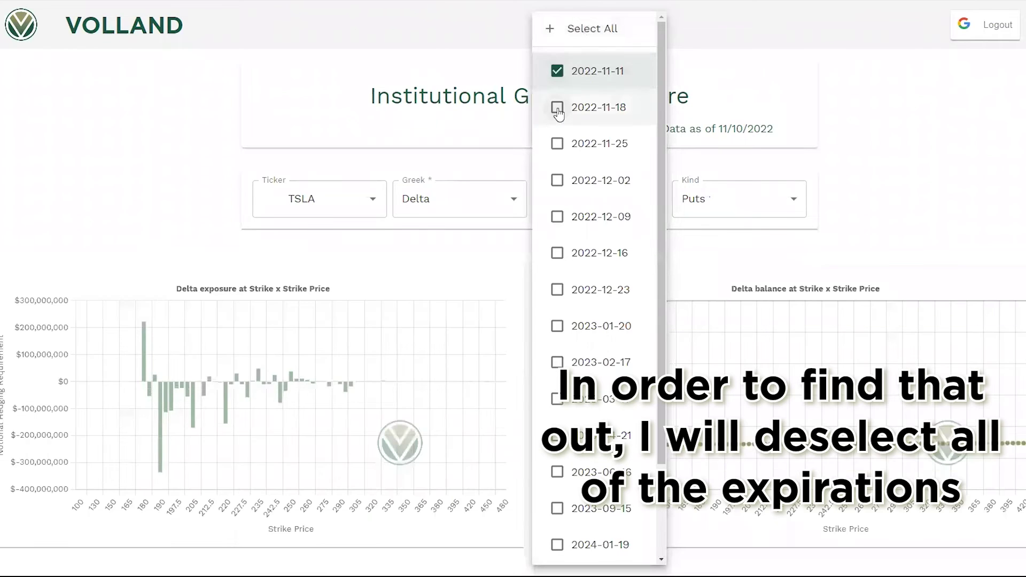
{"action": "left_click", "coordinate": [558, 108]}
{"action": "left_click", "coordinate": [561, 146]}
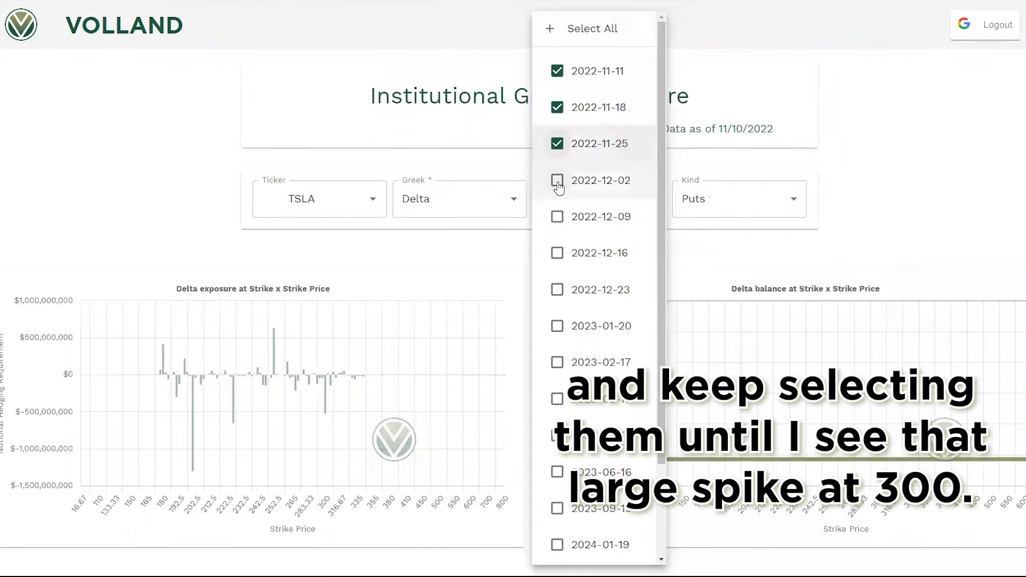
{"action": "left_click", "coordinate": [556, 180]}
{"action": "left_click", "coordinate": [555, 227]}
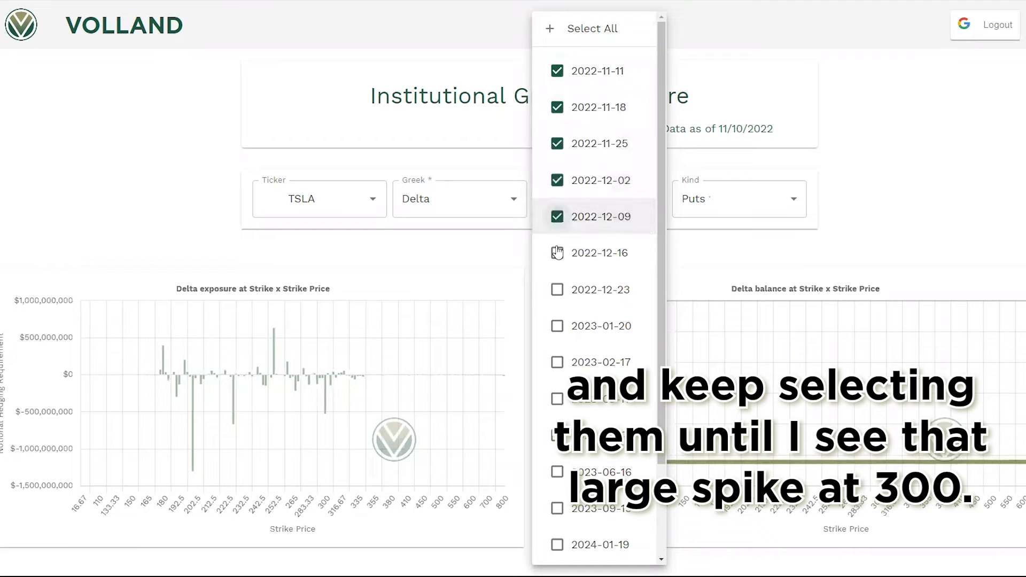
{"action": "left_click", "coordinate": [556, 264]}
{"action": "left_click", "coordinate": [556, 293]}
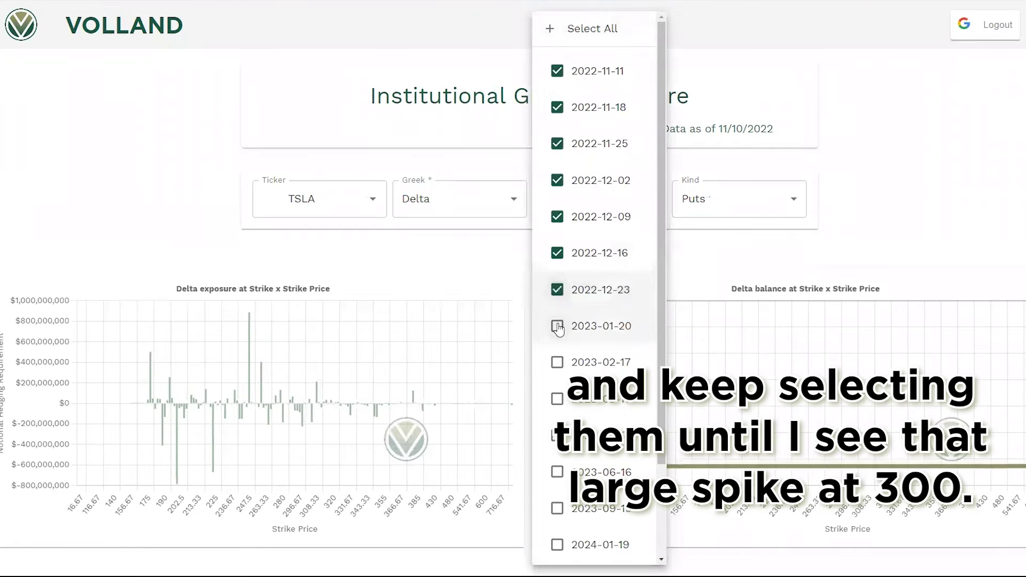
{"action": "left_click", "coordinate": [557, 364]}
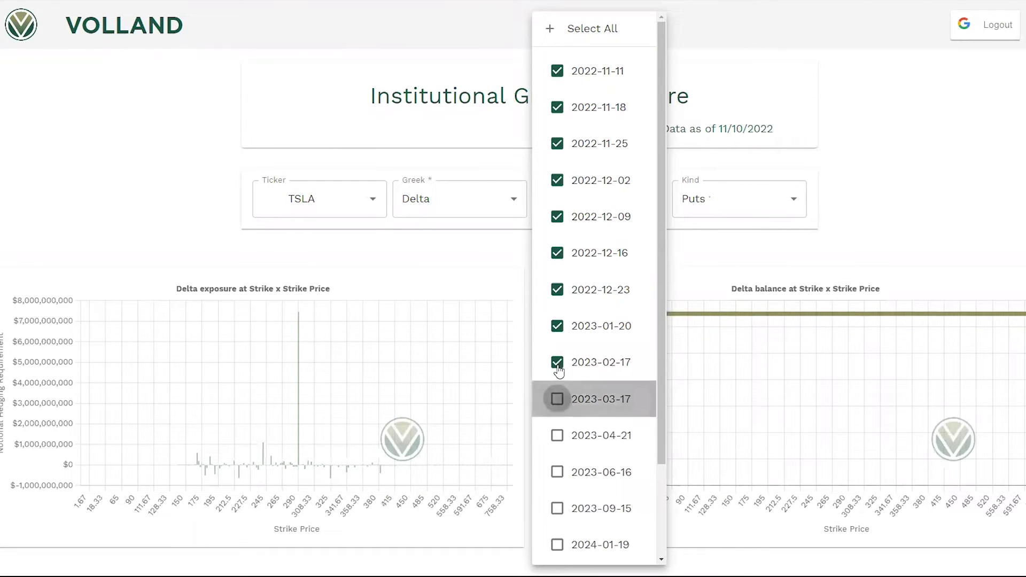
{"action": "left_click", "coordinate": [558, 363]}
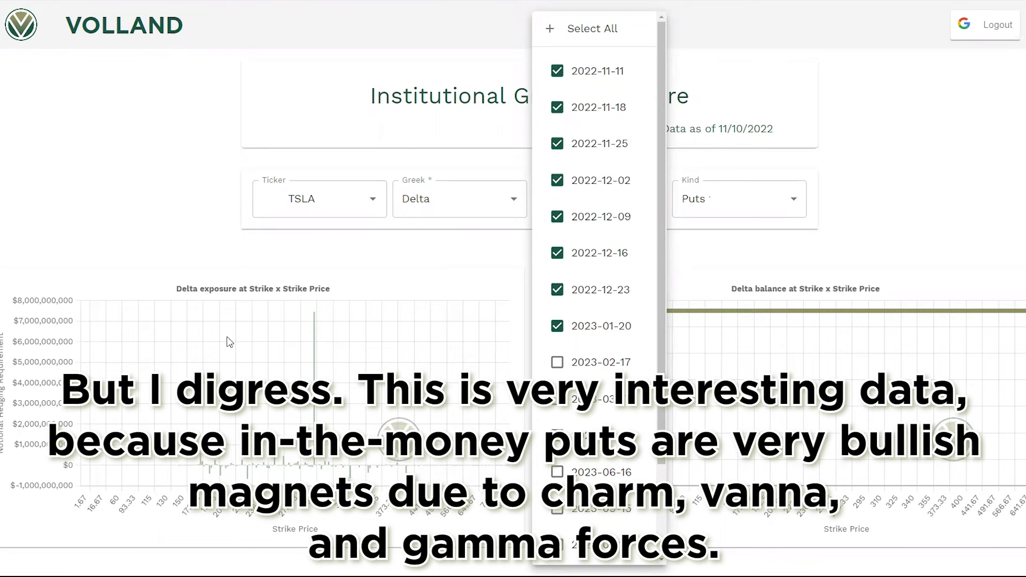
Step: Apply the eight dates, then reset the expiration list to only 2022-11-11
{"action": "left_click", "coordinate": [807, 245]}
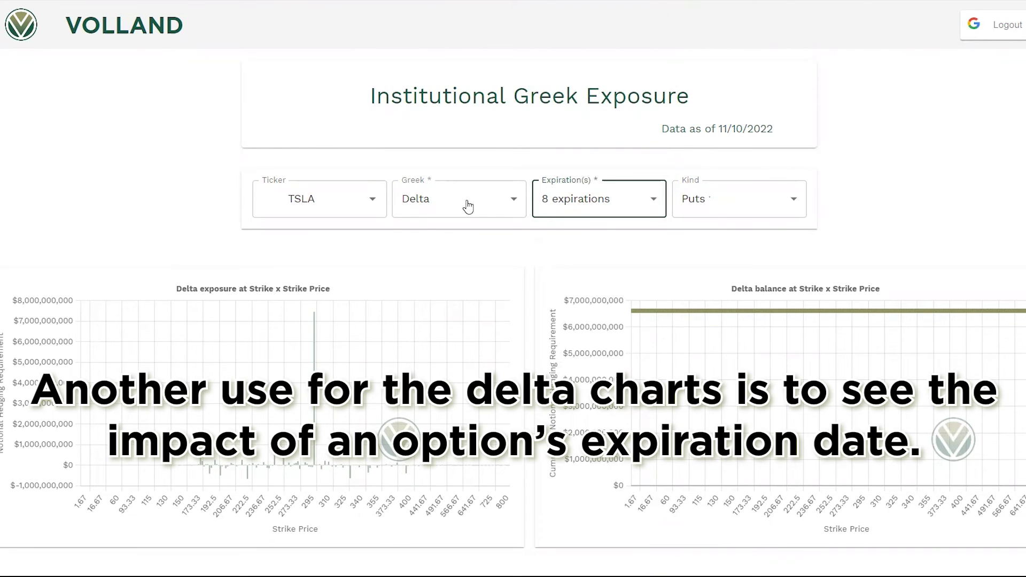
{"action": "left_click", "coordinate": [542, 214]}
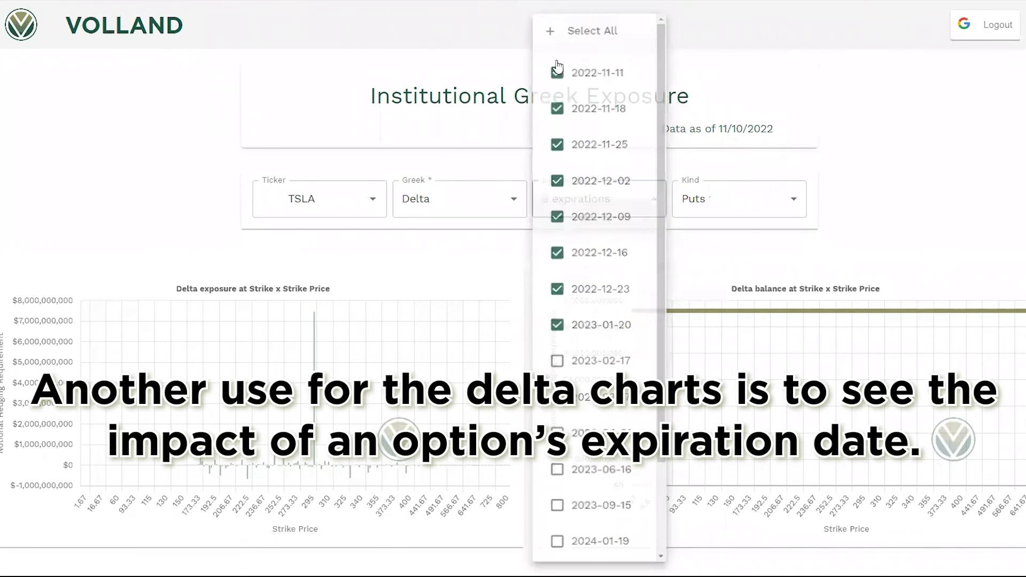
{"action": "left_click", "coordinate": [574, 30]}
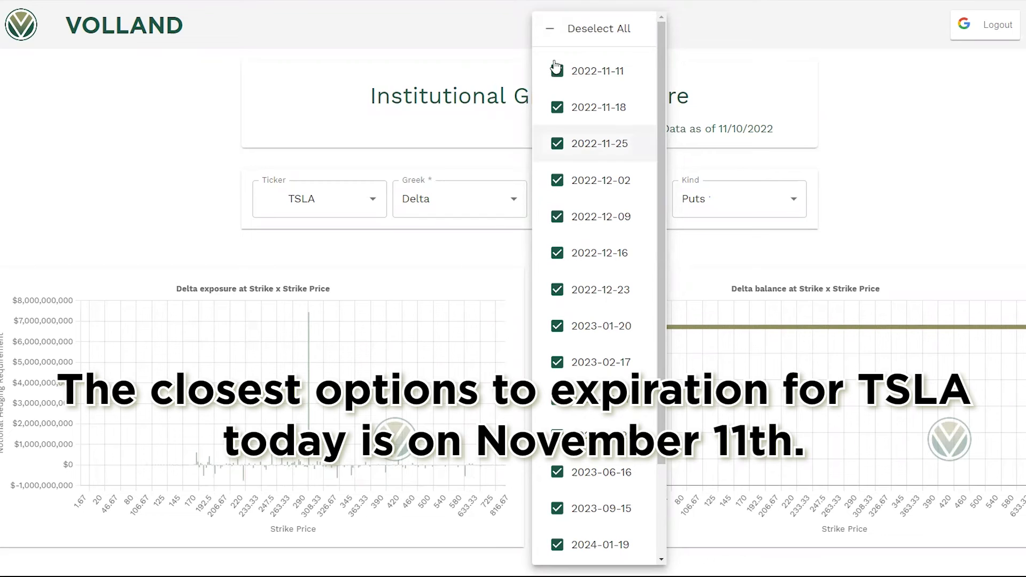
{"action": "left_click", "coordinate": [569, 31]}
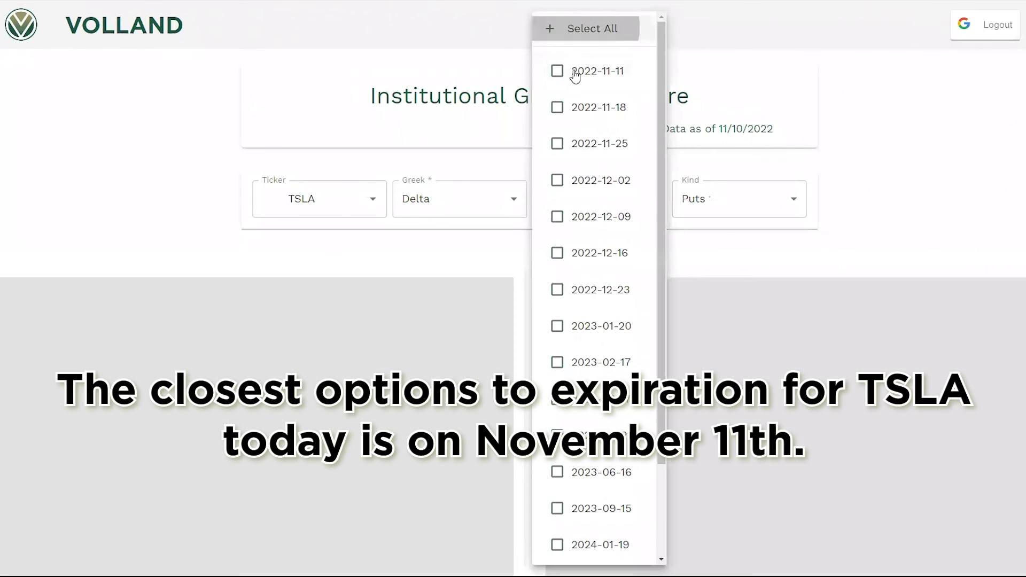
{"action": "left_click", "coordinate": [557, 72]}
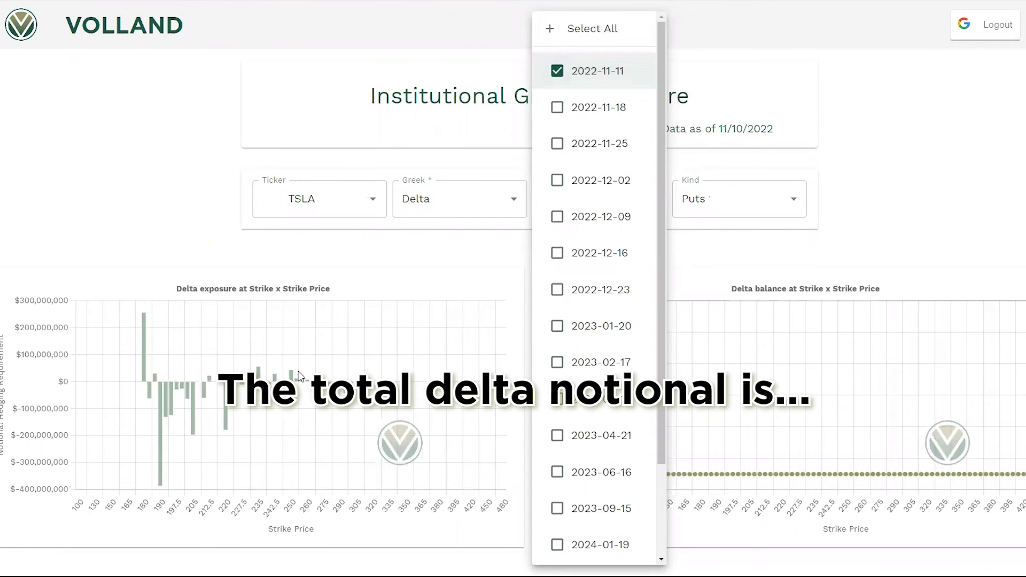
Step: Apply the 2022-11-11 expiration and read the Delta balance total of -1,101,574,069.41
{"action": "left_click", "coordinate": [820, 240]}
{"action": "mouse_move", "coordinate": [636, 479]}
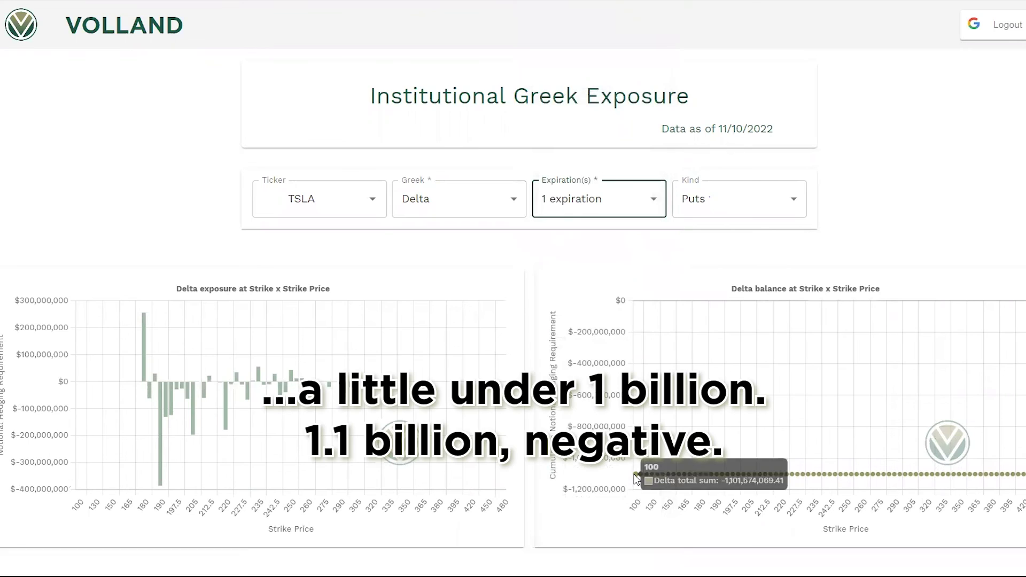